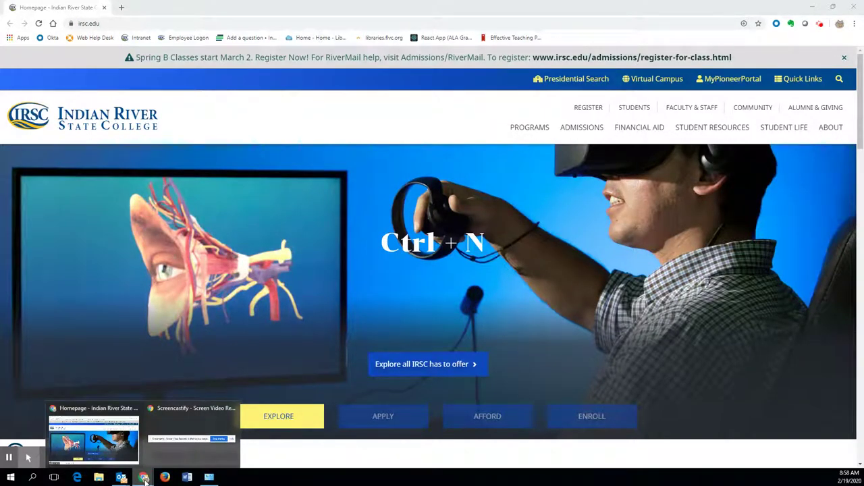
Tile the college homepage and a blank window side by side, then reach the MLA Annotated Bibliography page
right_click(144, 477)
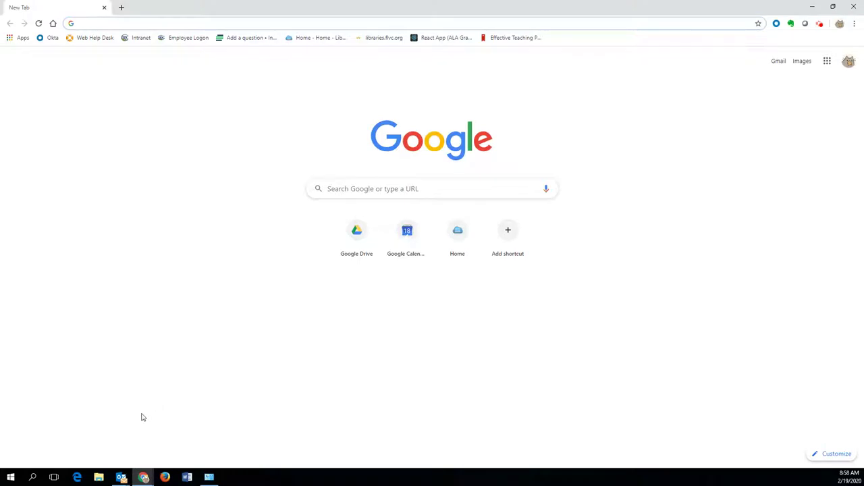
click(833, 7)
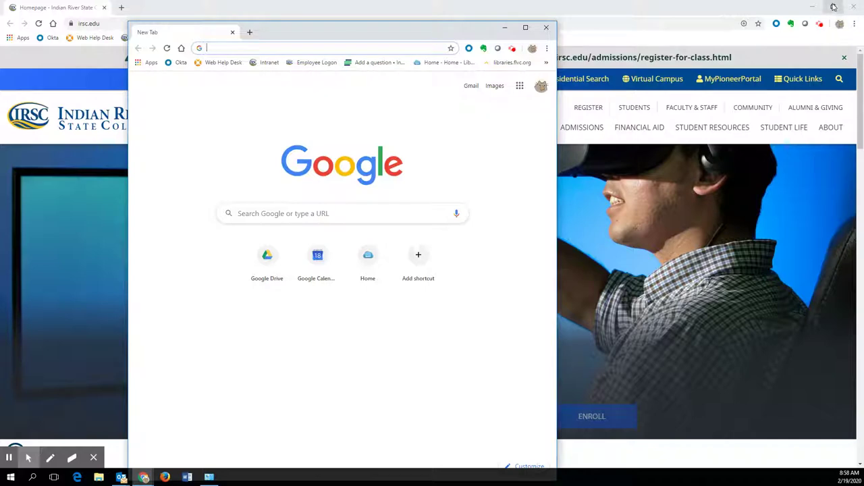
click(834, 6)
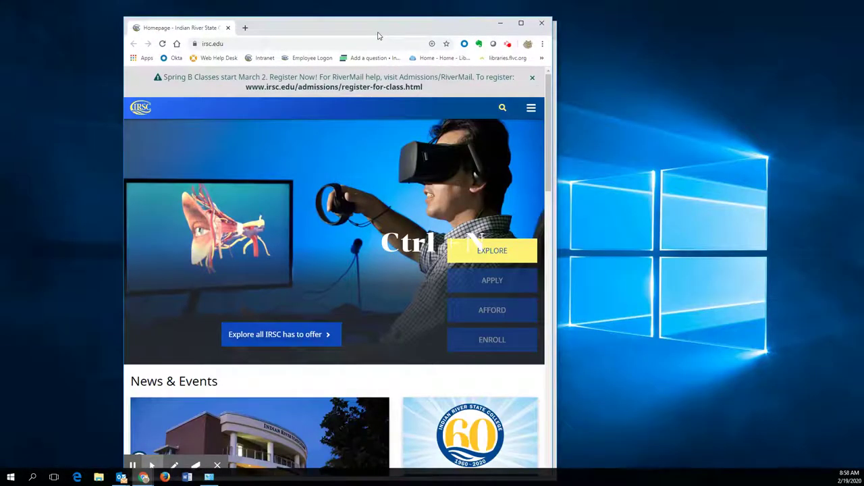
drag(378, 35, 283, 27)
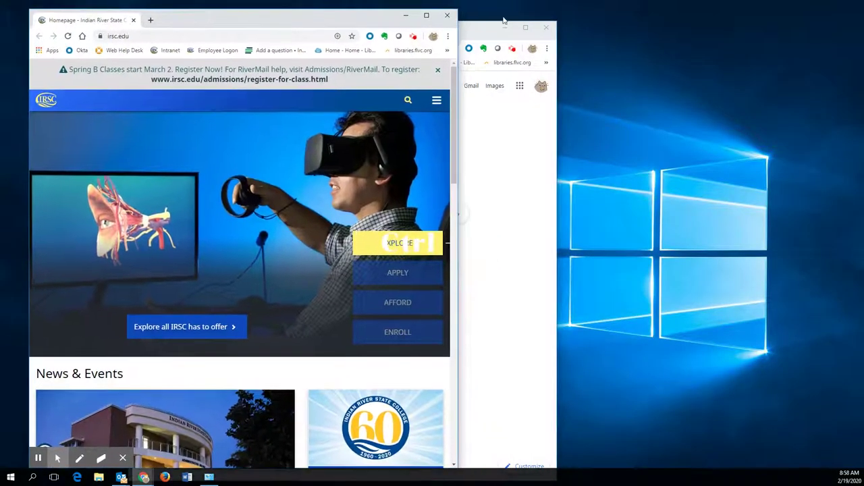
drag(504, 20, 863, 27)
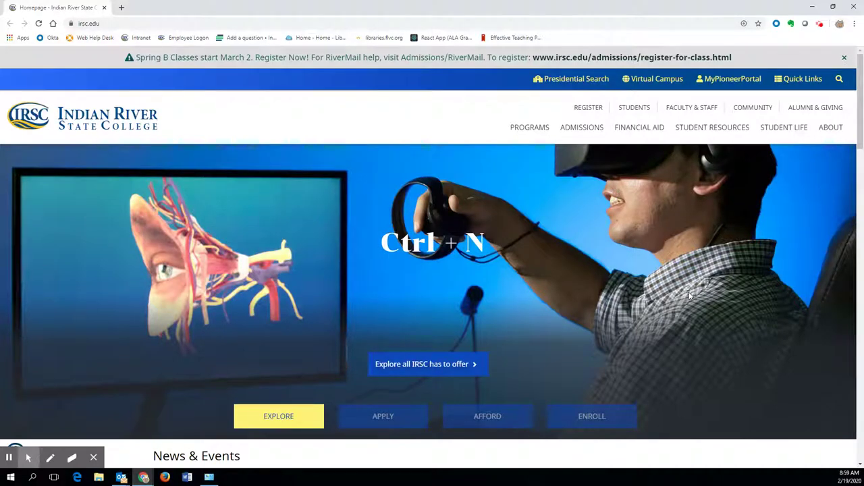
click(796, 80)
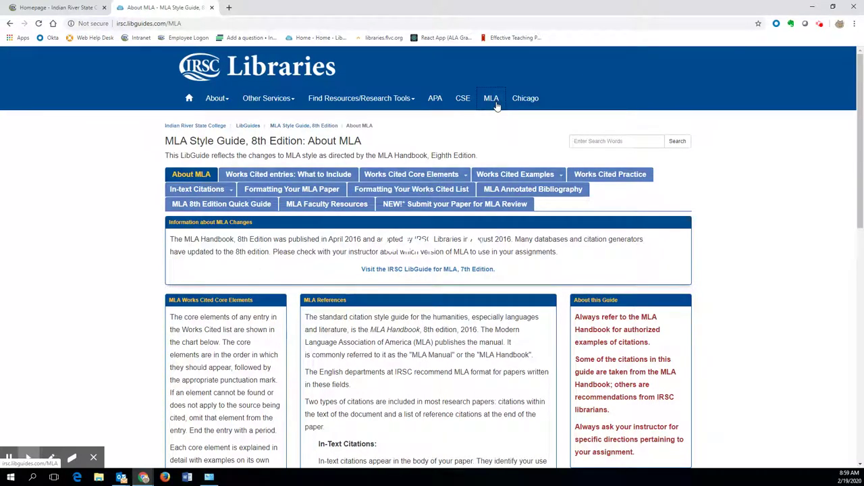
click(580, 195)
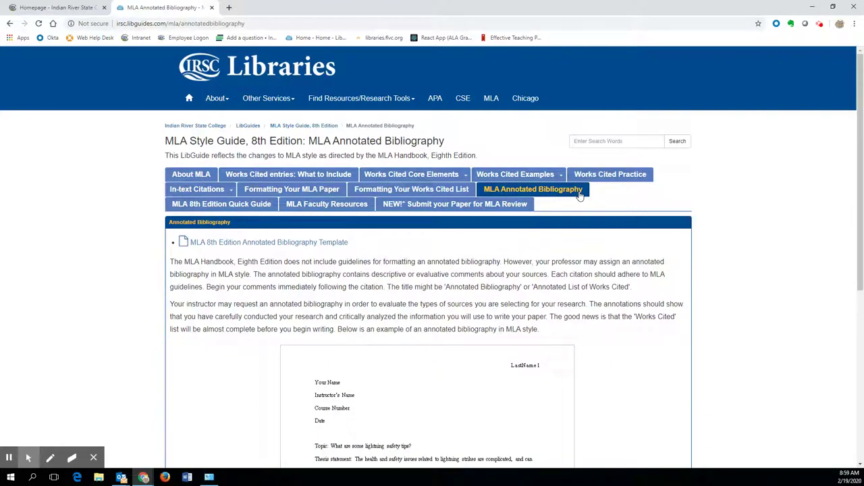
Download the MLA 8th Edition Annotated Bibliography Template and open it maximized with editing enabled
click(306, 243)
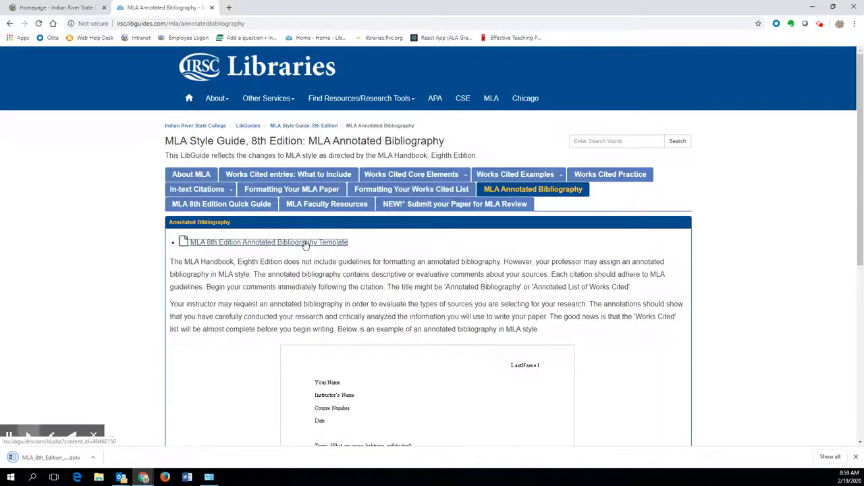
click(94, 457)
click(139, 399)
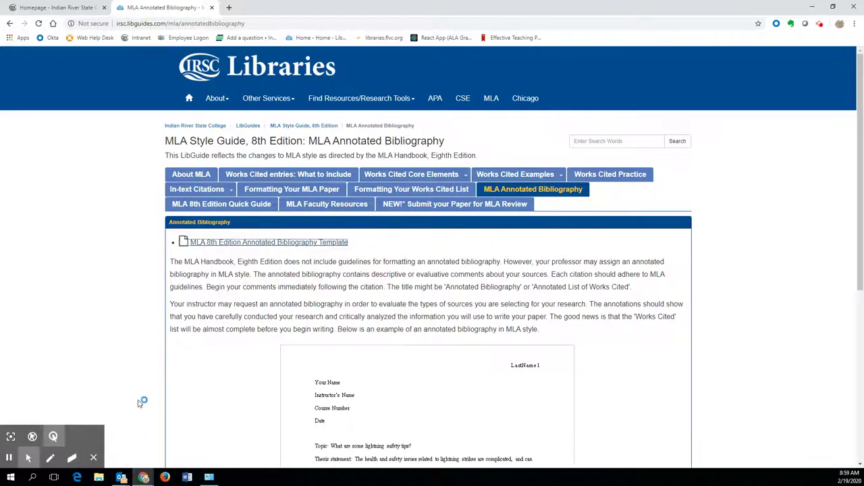
key(ctrl+n)
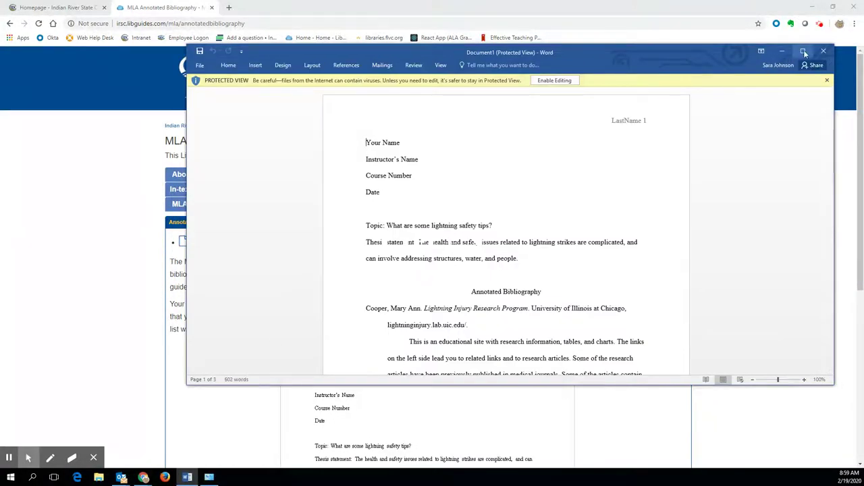
click(804, 52)
click(367, 32)
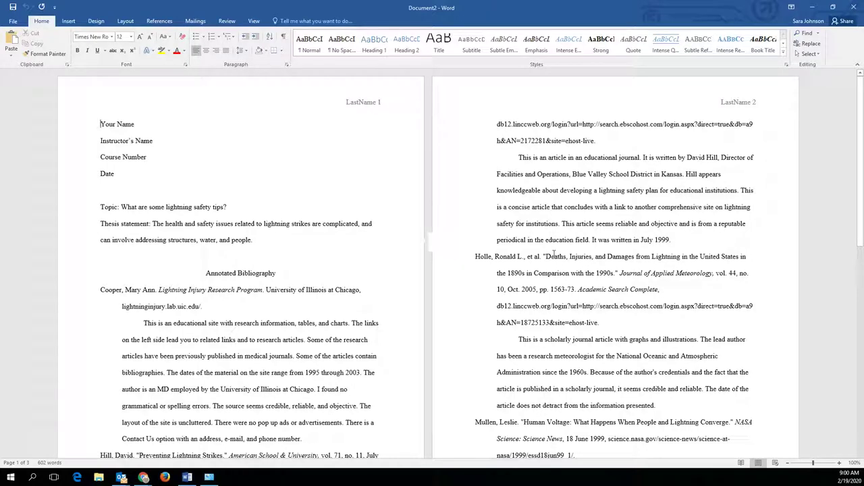
Check the document's Info view, then select the 'Your Name' placeholder line
click(12, 21)
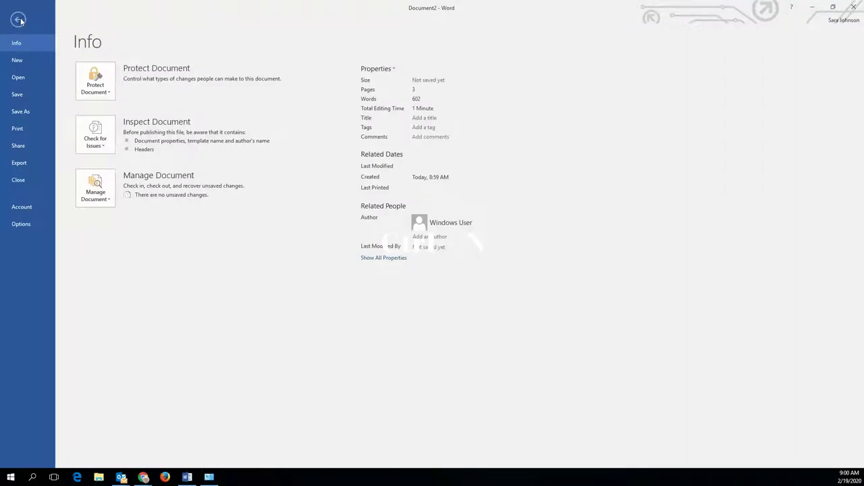
click(18, 20)
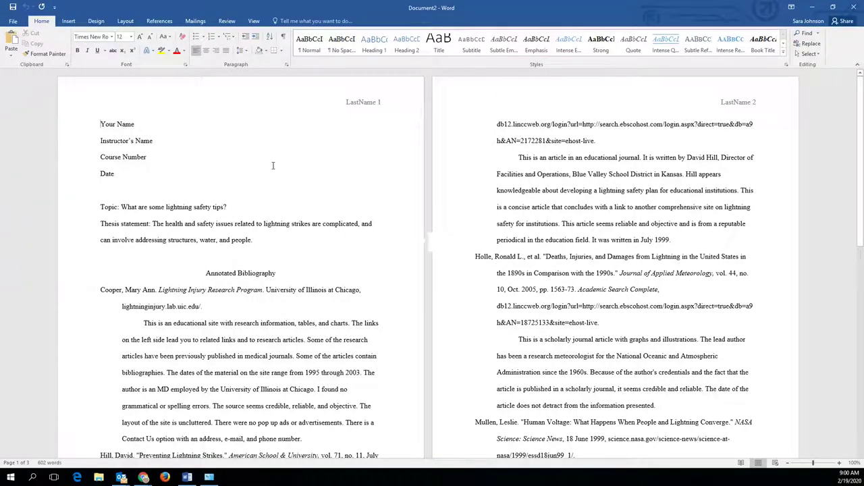
drag(135, 125, 87, 122)
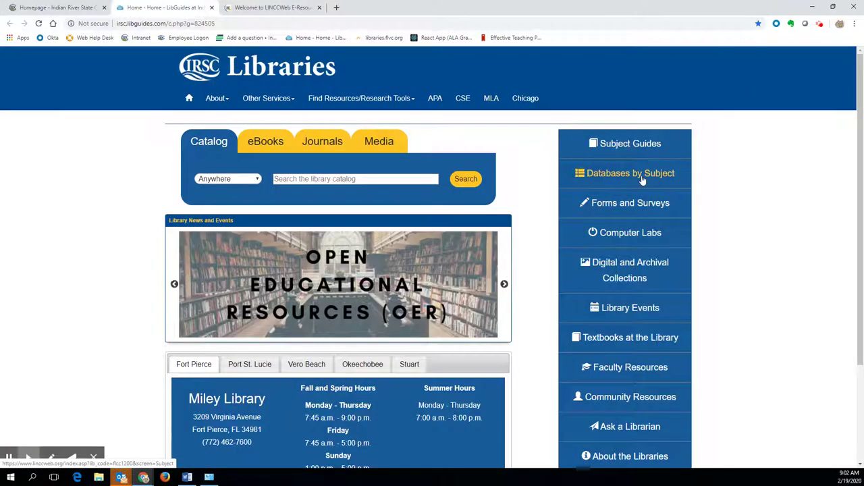
Open Opposing Viewpoints from the Current Events databases-by-subject list
click(645, 177)
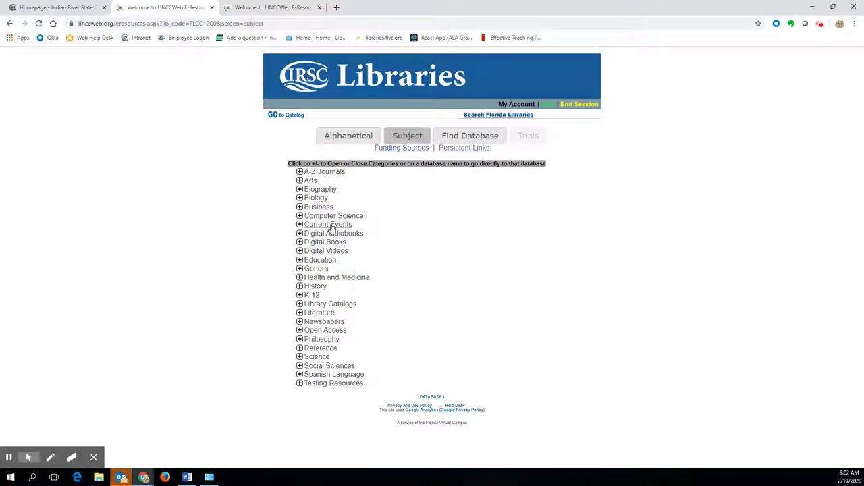
click(330, 226)
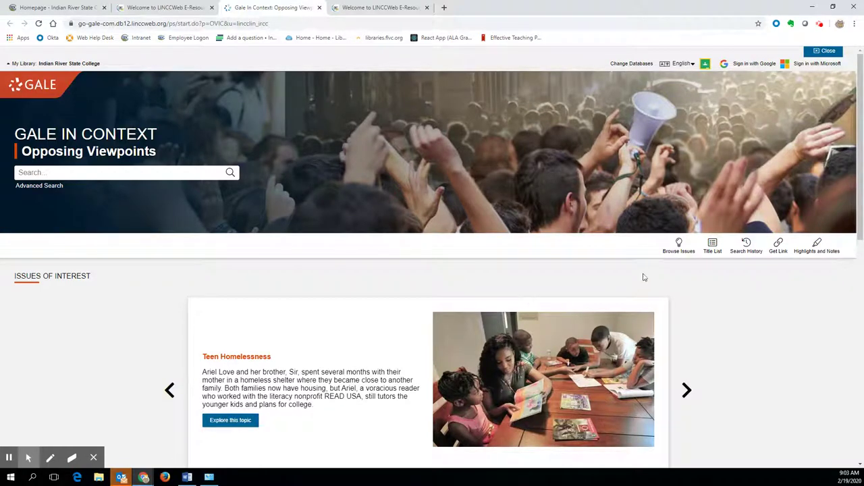
Open the Teen Homelessness issue and its 'Do Programs for Runaway and Homeless Youth Work?' article
click(682, 251)
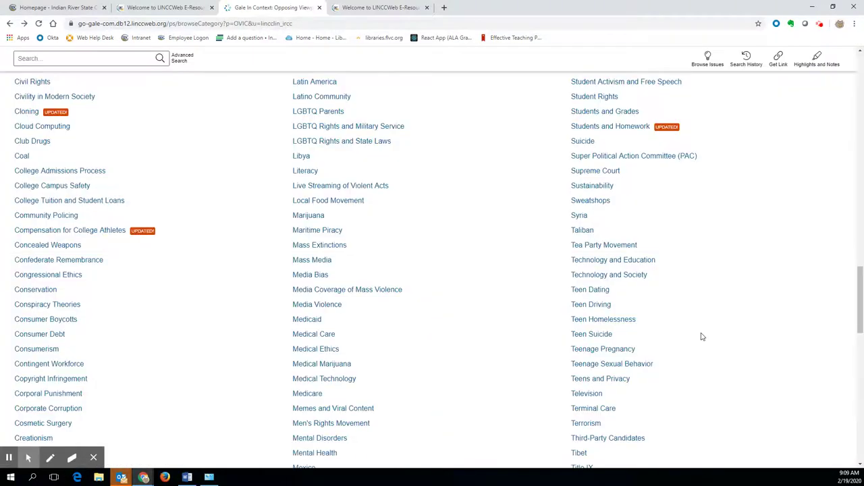
click(628, 321)
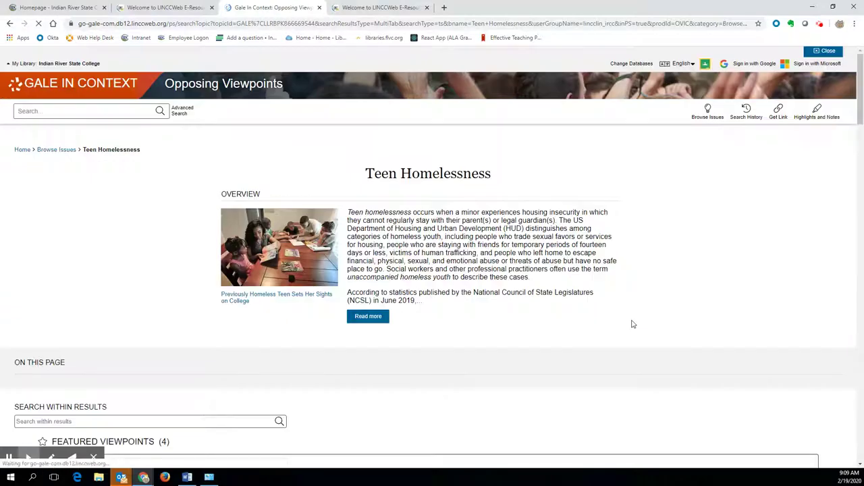
scroll(633, 324, down, 2)
scroll(632, 324, down, 2)
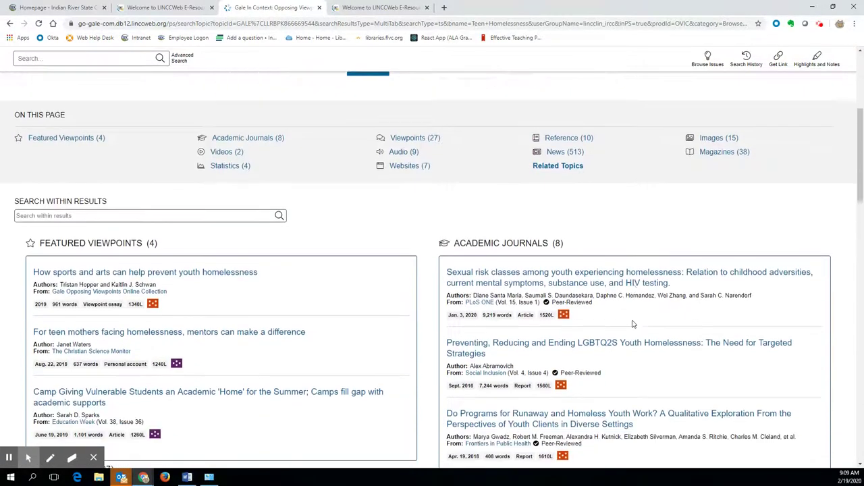
scroll(633, 324, down, 1)
click(612, 348)
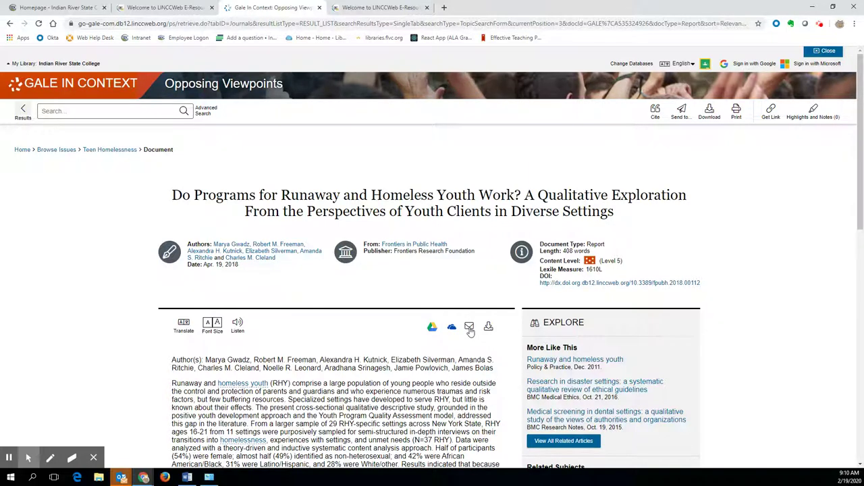
click(470, 328)
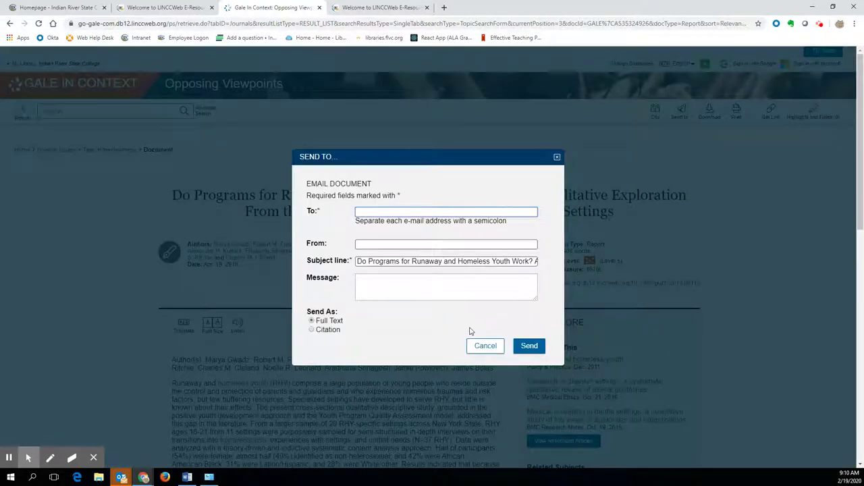
click(400, 212)
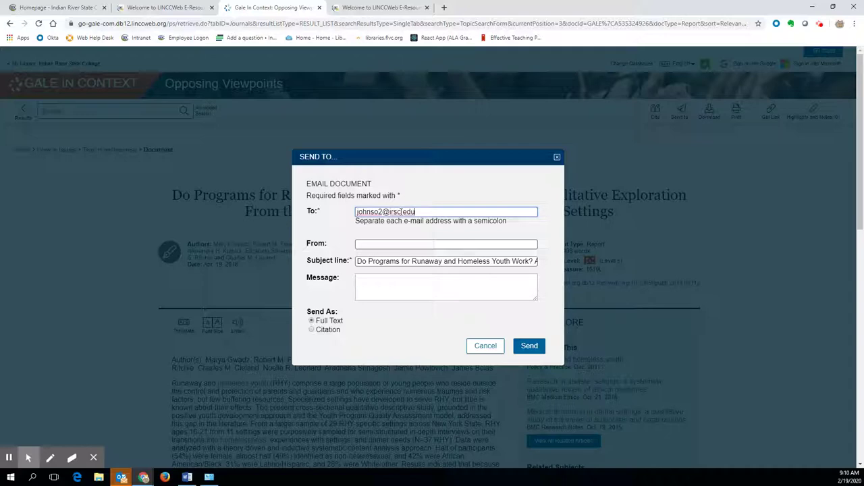
click(530, 346)
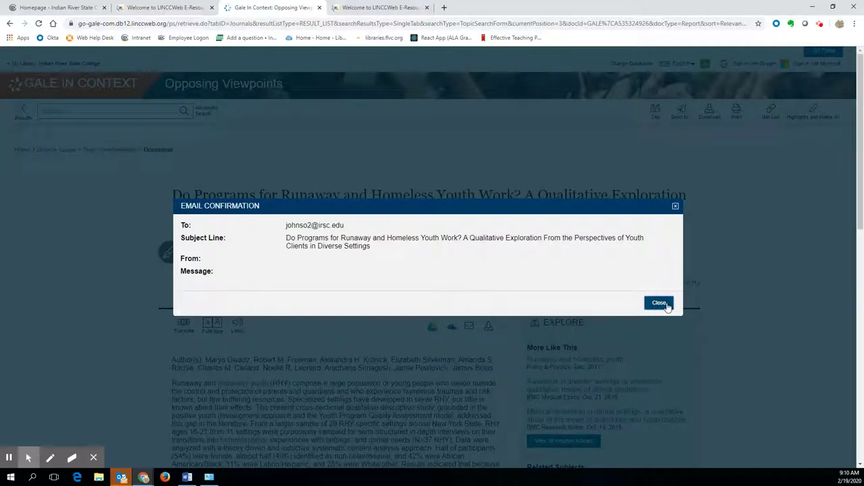
click(659, 303)
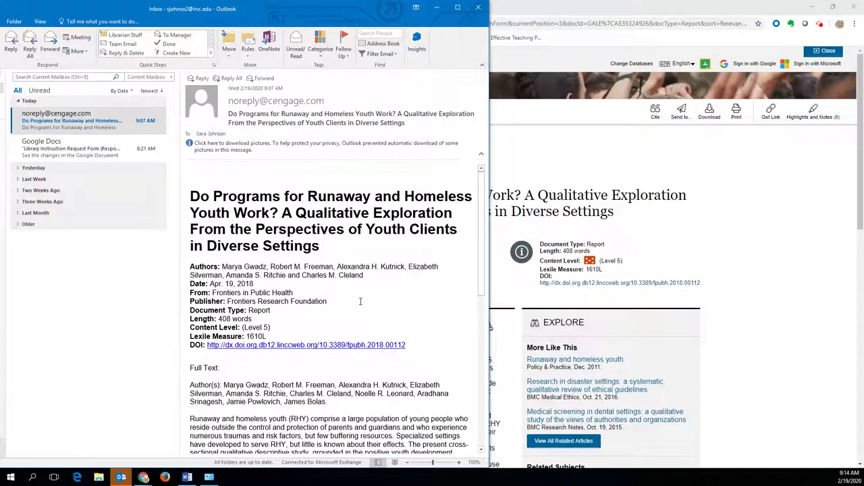
Scroll to the end of the emailed report and select its MLA source citation
scroll(360, 301, down, 2)
scroll(365, 300, down, 2)
scroll(368, 298, down, 2)
scroll(368, 299, down, 1)
scroll(369, 298, down, 2)
scroll(369, 296, down, 2)
scroll(370, 294, down, 2)
scroll(369, 293, down, 1)
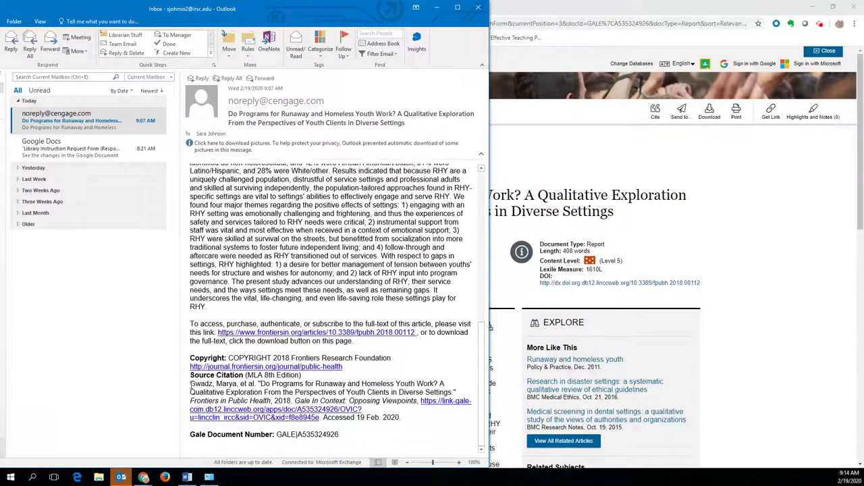
drag(191, 385, 322, 417)
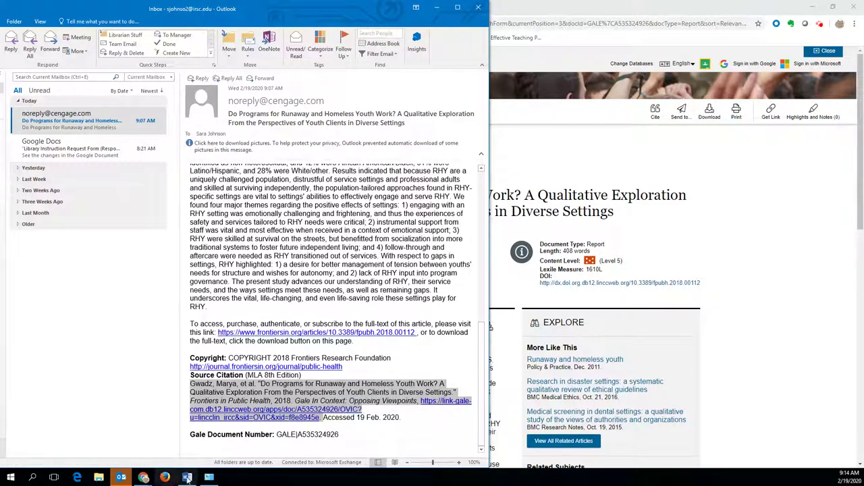
In Word, select Cooper's sample citation and paste the Gale citation over it
click(188, 477)
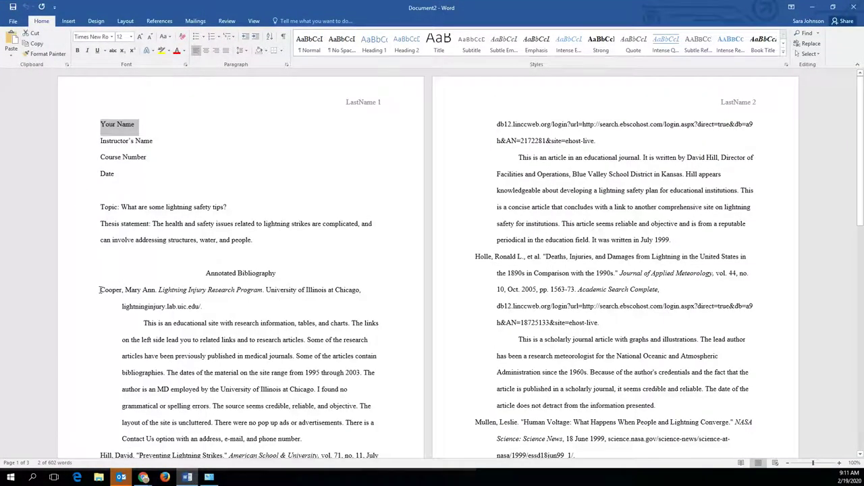
drag(101, 290, 200, 307)
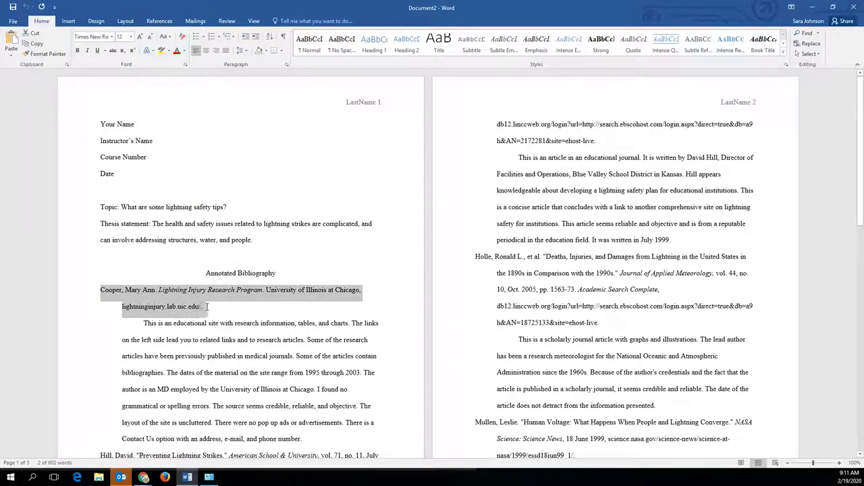
right_click(153, 302)
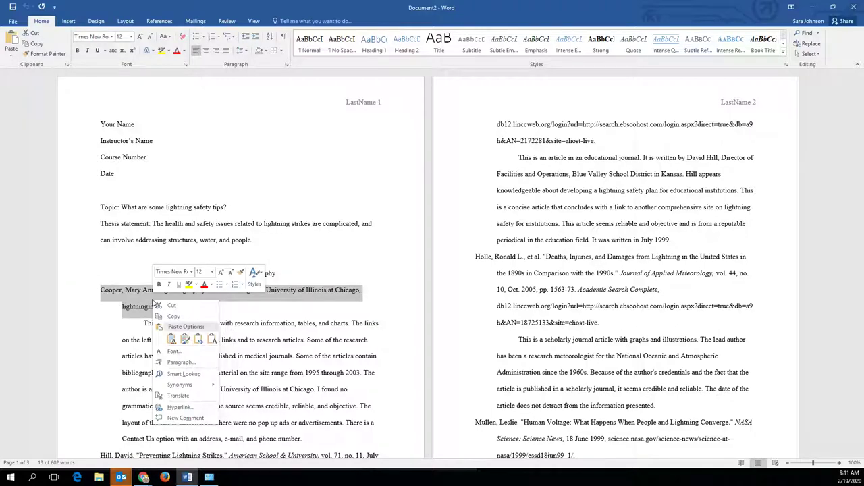
click(203, 340)
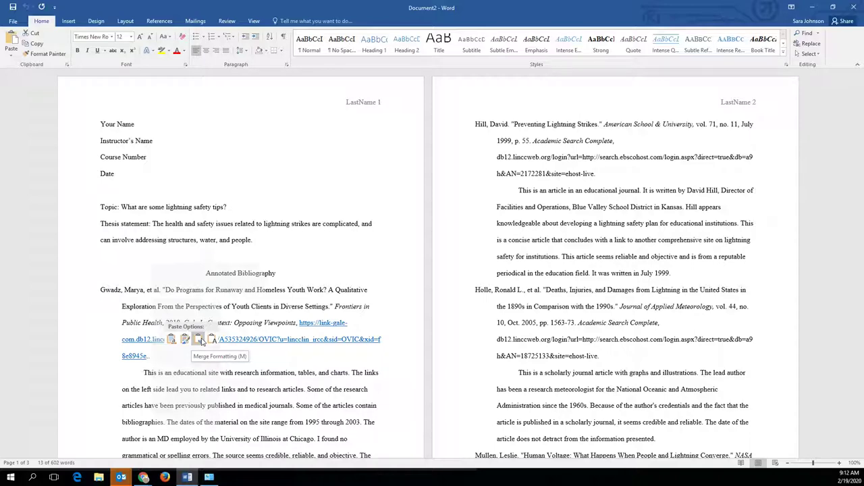
Paste with merged formatting, then select the sample annotation paragraph starting 'This is an educational site'
click(201, 341)
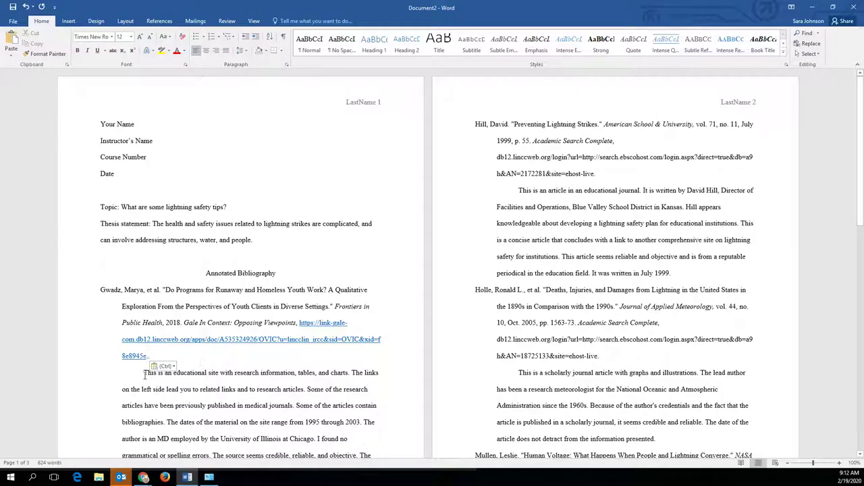
drag(139, 376, 295, 425)
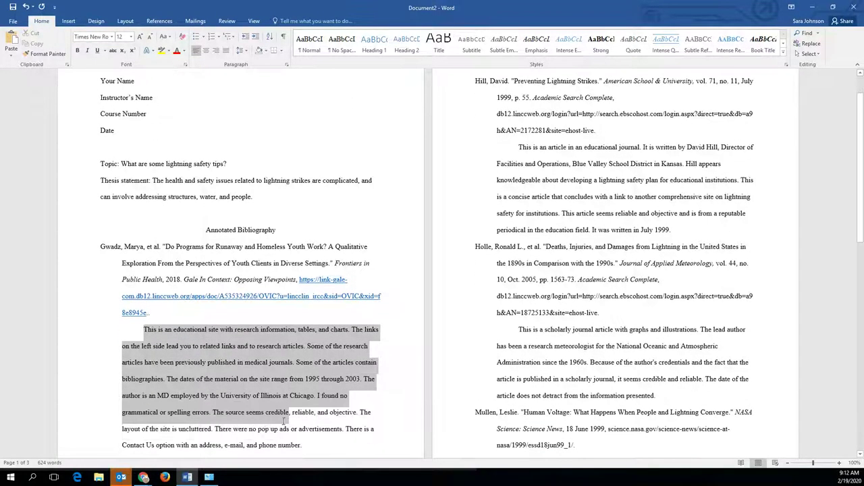
drag(295, 425, 304, 433)
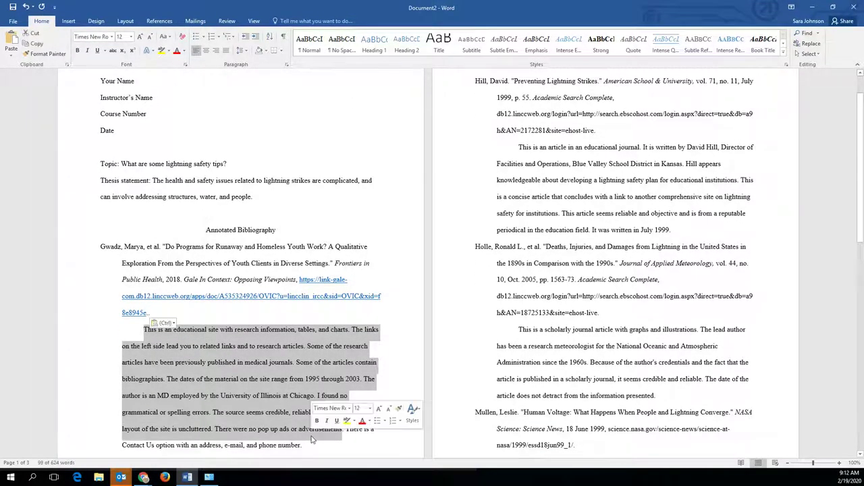